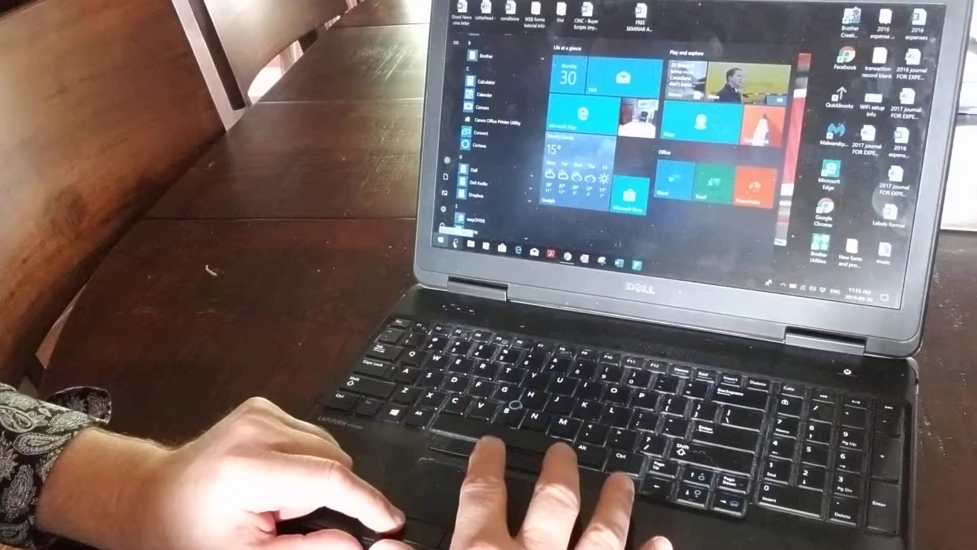
Open the Start menu search box to look for Device Manager
left_click(455, 241)
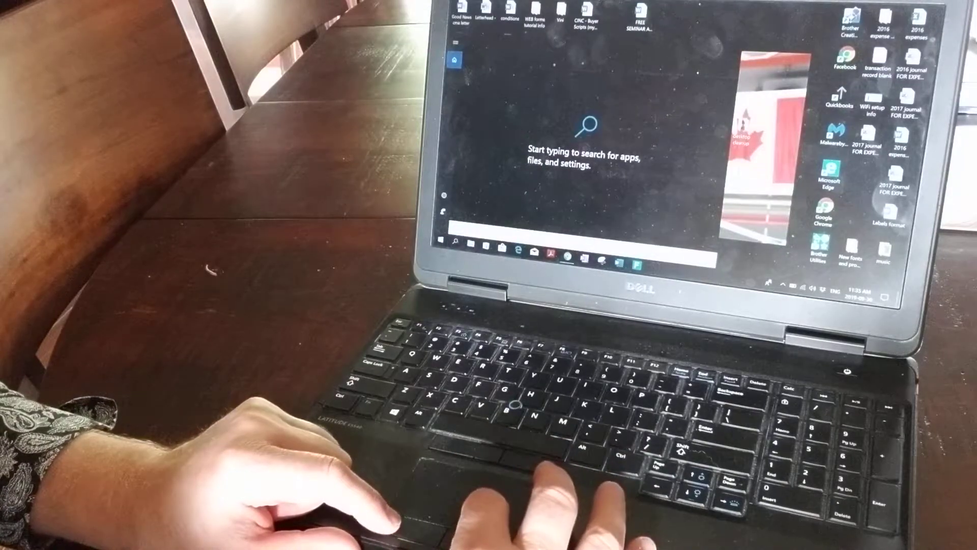
type("ad")
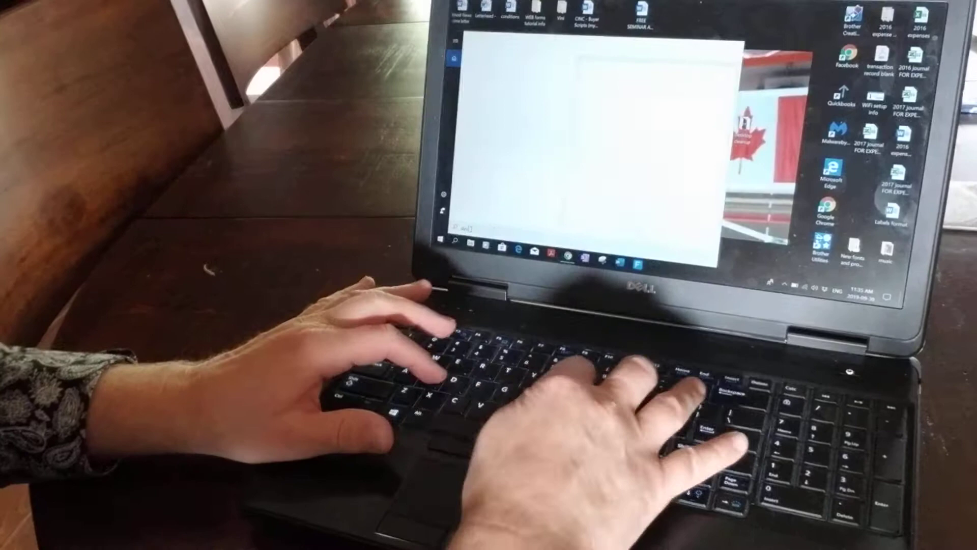
type("vice")
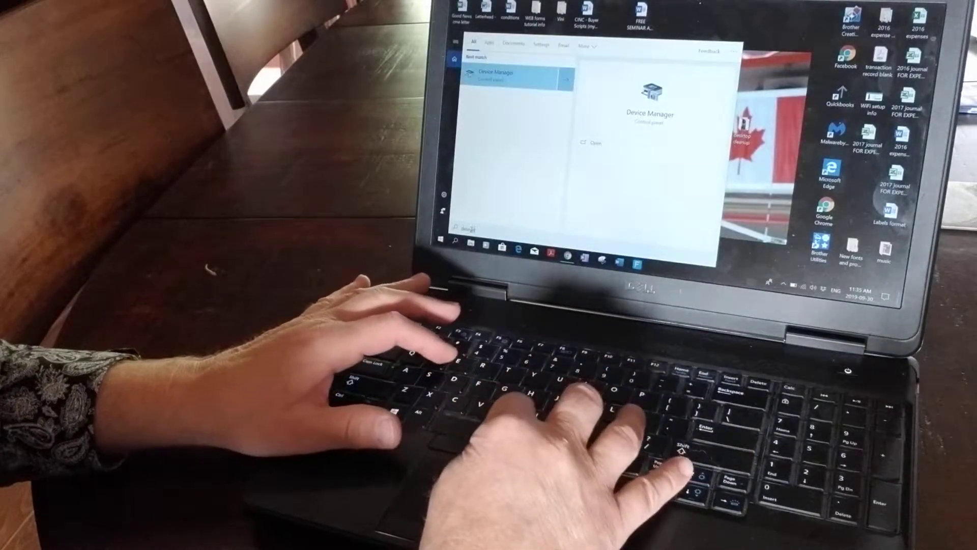
type(" ma")
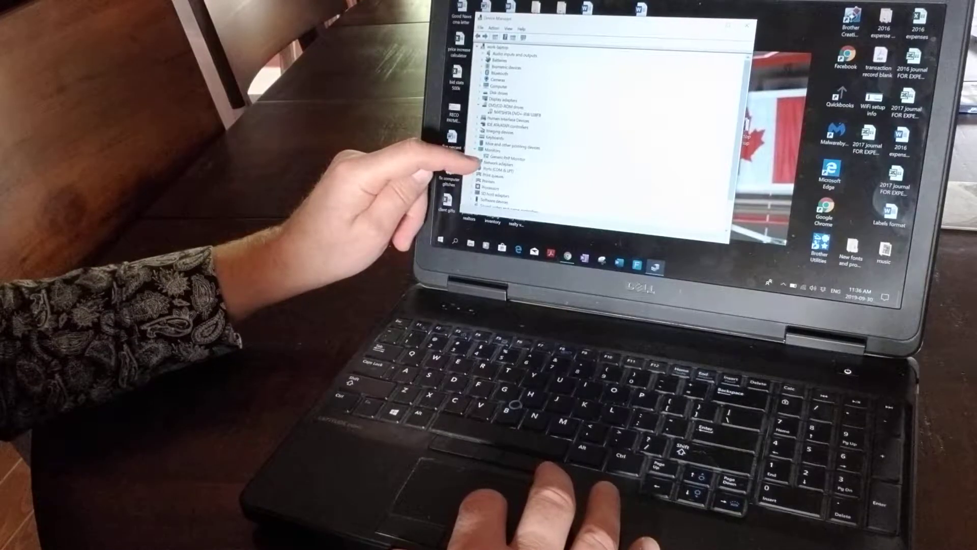
Select Generic PnP Monitor under the expanded Monitors category
left_click(504, 157)
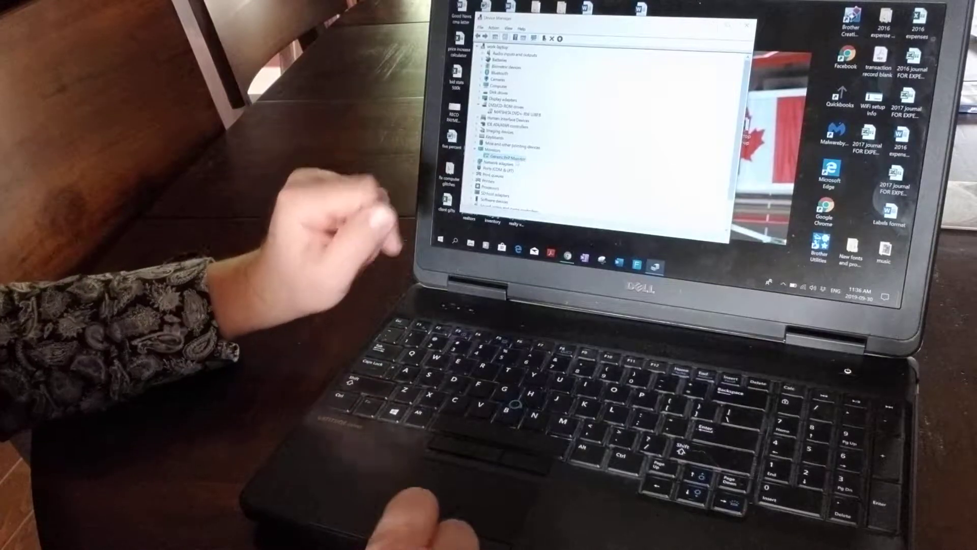
Enable the Generic PnP Monitor from its properties via Enable Device and the wizard
double_click(503, 157)
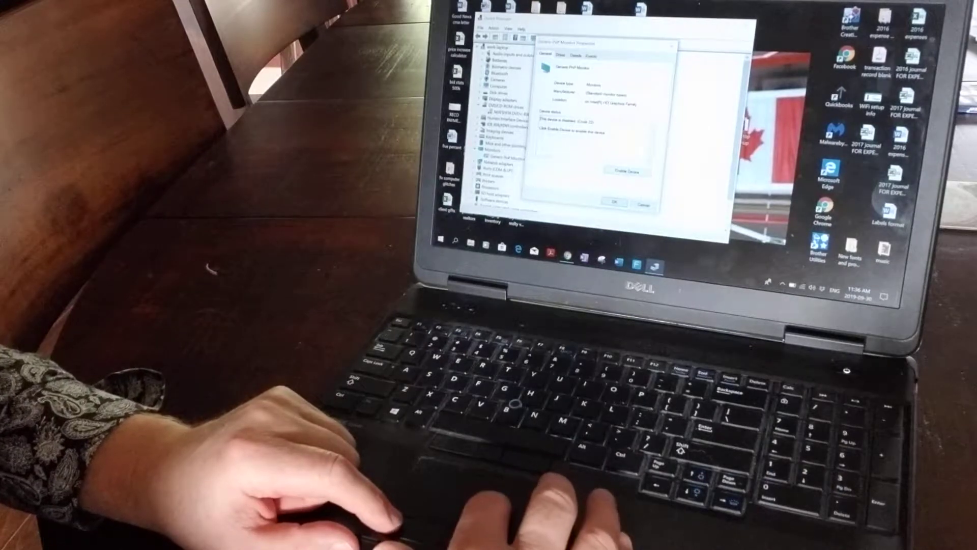
left_click(627, 170)
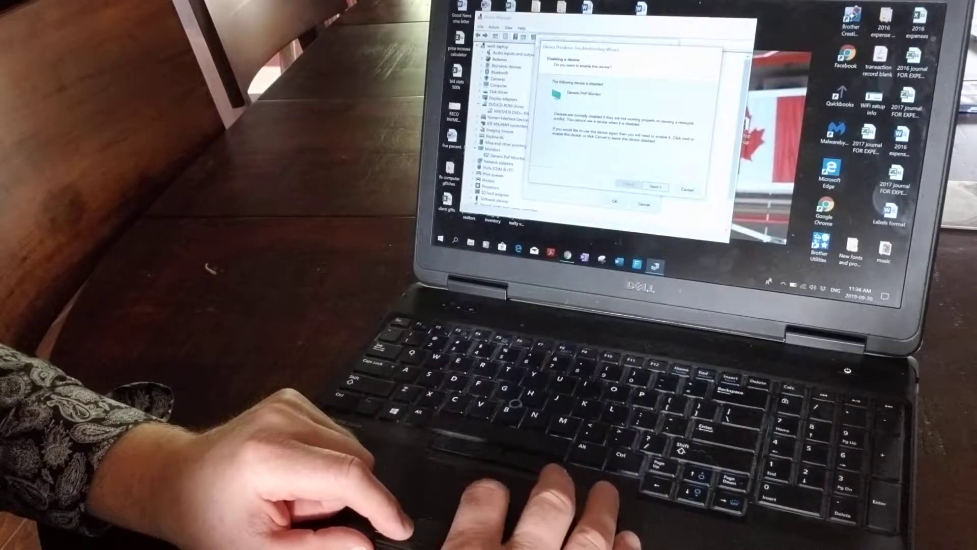
left_click(655, 186)
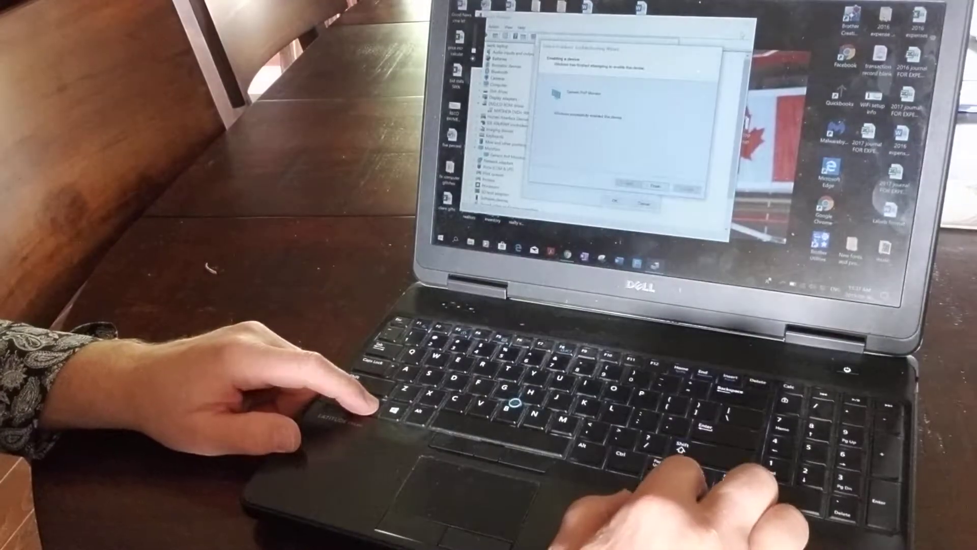
key("Return")
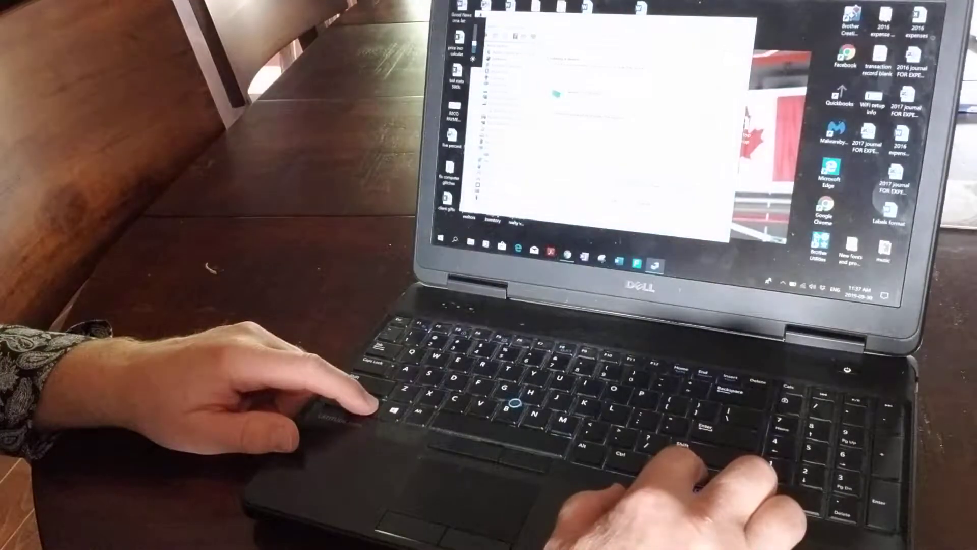